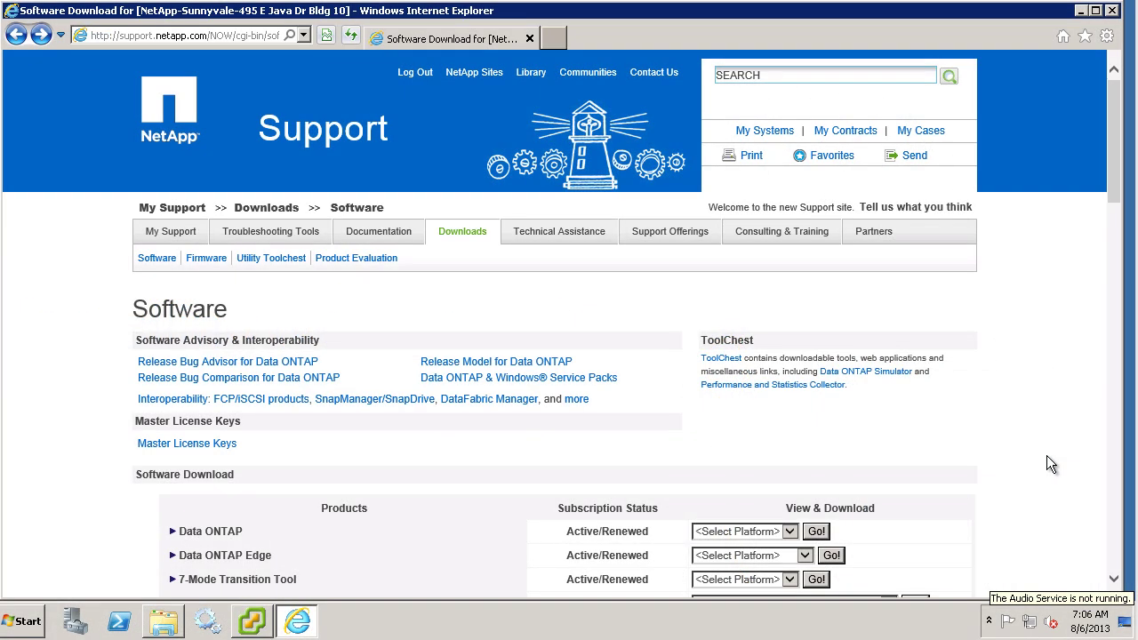
Step: Download the 7-mode FAS/V-Series Storage Replication Adapter and run its installer
{"action": "scroll", "coordinate": [1046, 455], "scroll_direction": "down", "scroll_amount": 3}
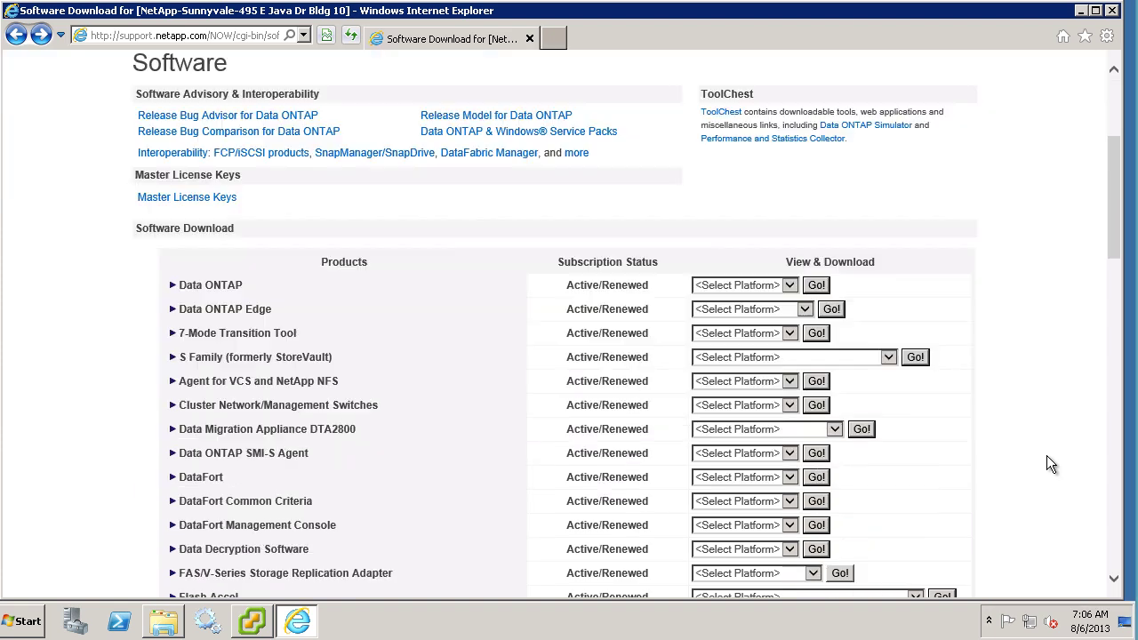
{"action": "scroll", "coordinate": [1046, 455], "scroll_direction": "down", "scroll_amount": 3}
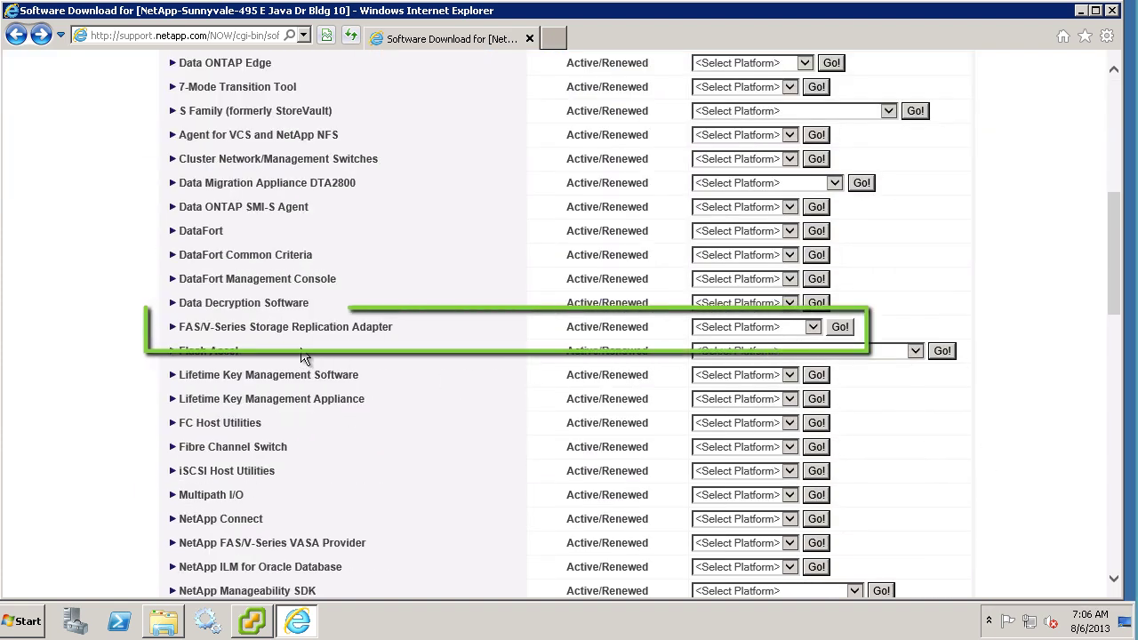
{"action": "left_click", "coordinate": [810, 326]}
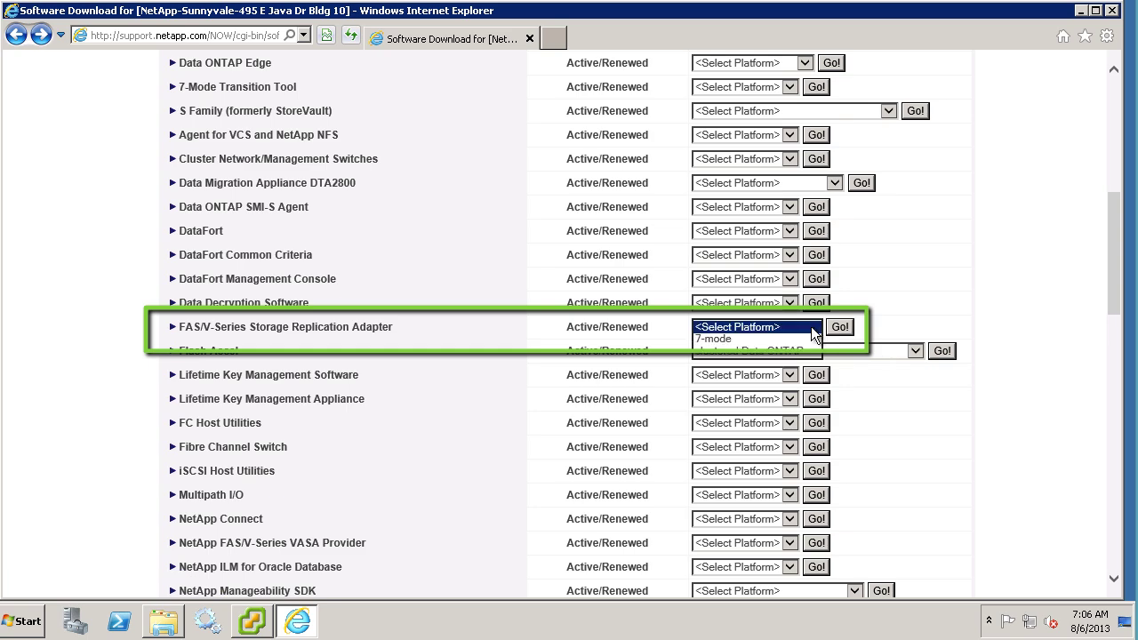
{"action": "left_click", "coordinate": [788, 340]}
{"action": "left_click", "coordinate": [839, 327]}
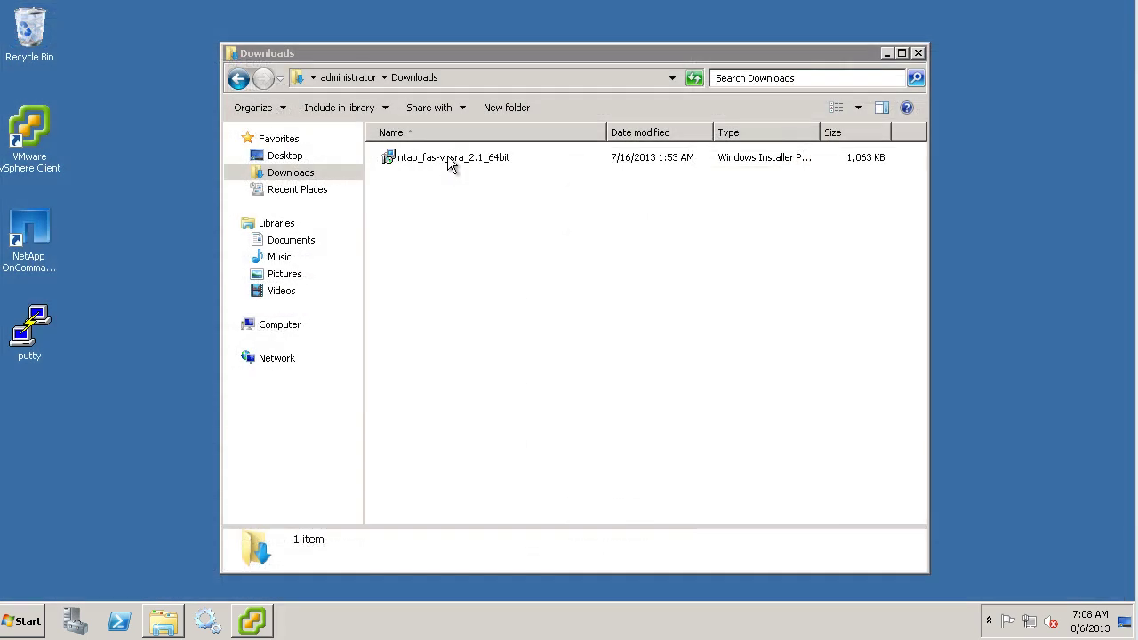
{"action": "double_click", "coordinate": [445, 157]}
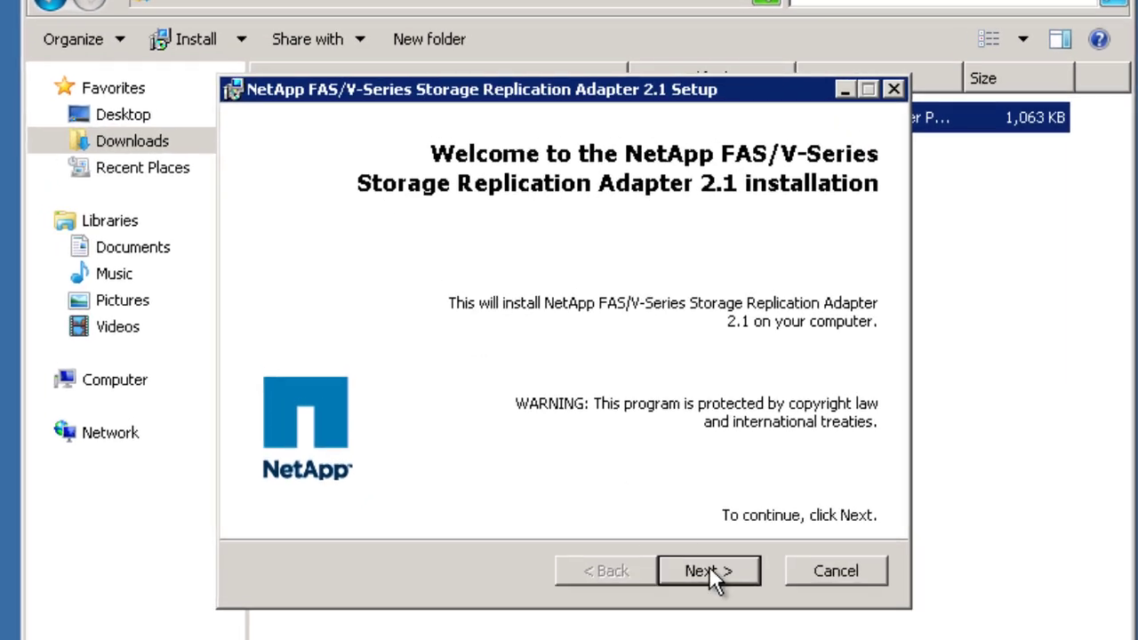
Step: Install Storage Replication Adapter 2.1 with the license accepted and default customer information, skipping the README
{"action": "left_click", "coordinate": [709, 569]}
{"action": "left_click", "coordinate": [447, 465]}
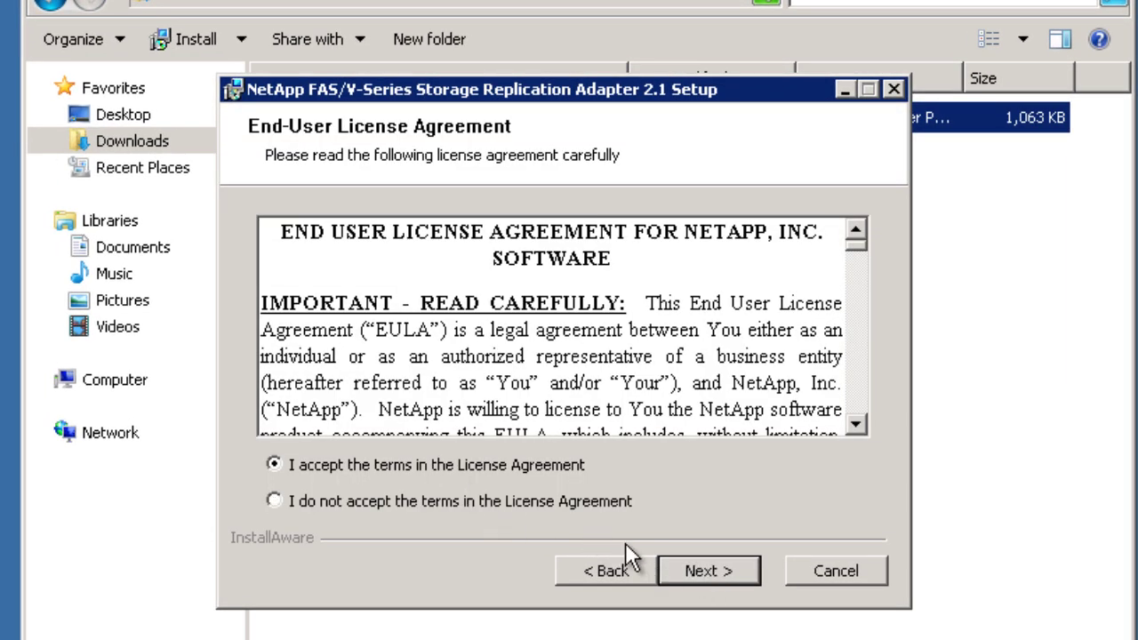
{"action": "left_click", "coordinate": [717, 567]}
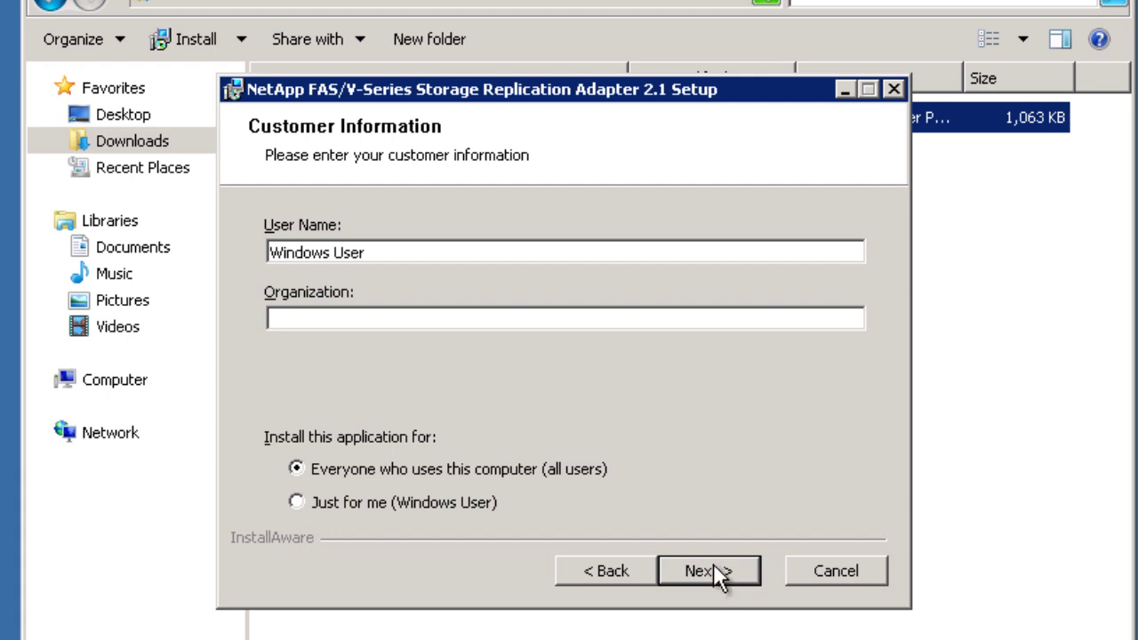
{"action": "left_click", "coordinate": [718, 573]}
{"action": "left_click", "coordinate": [717, 569]}
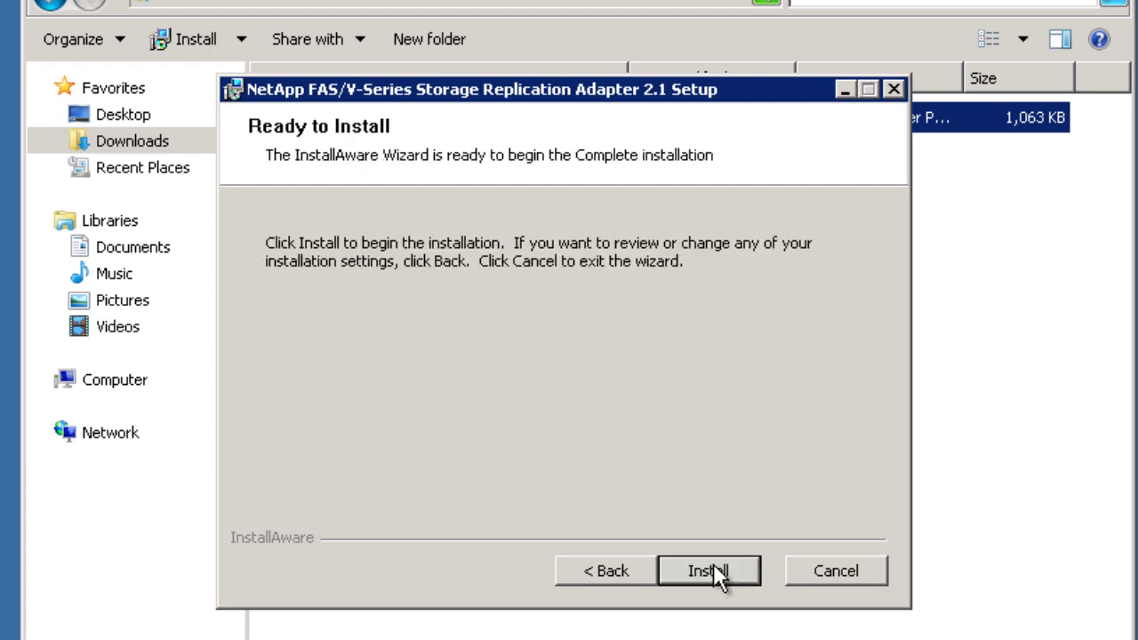
{"action": "left_click", "coordinate": [716, 568]}
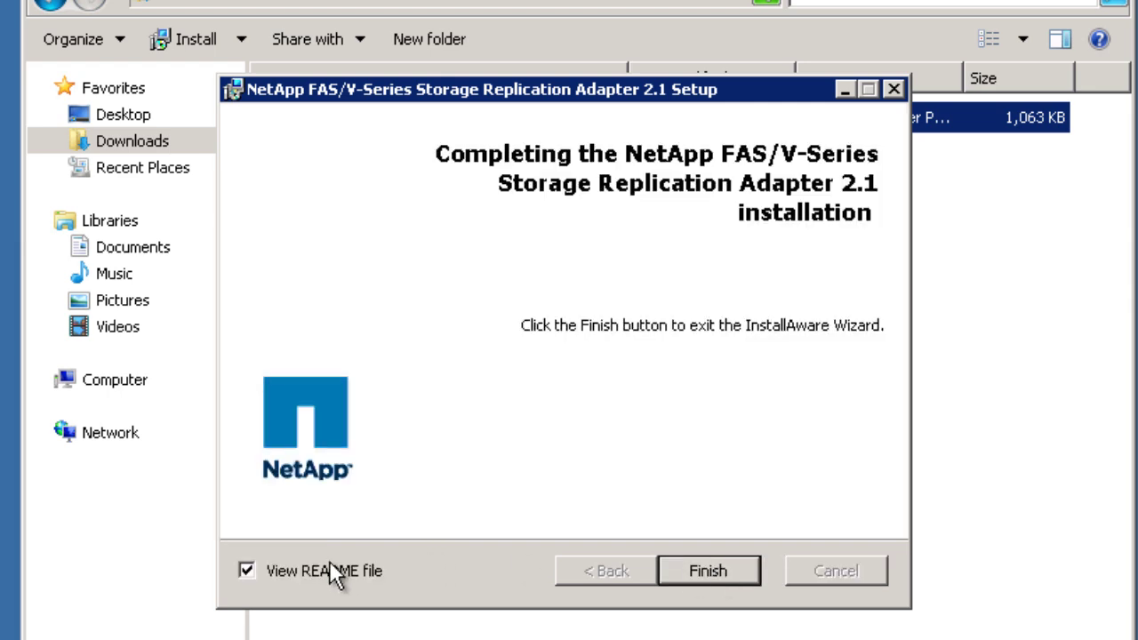
{"action": "left_click", "coordinate": [329, 570]}
{"action": "left_click", "coordinate": [668, 573]}
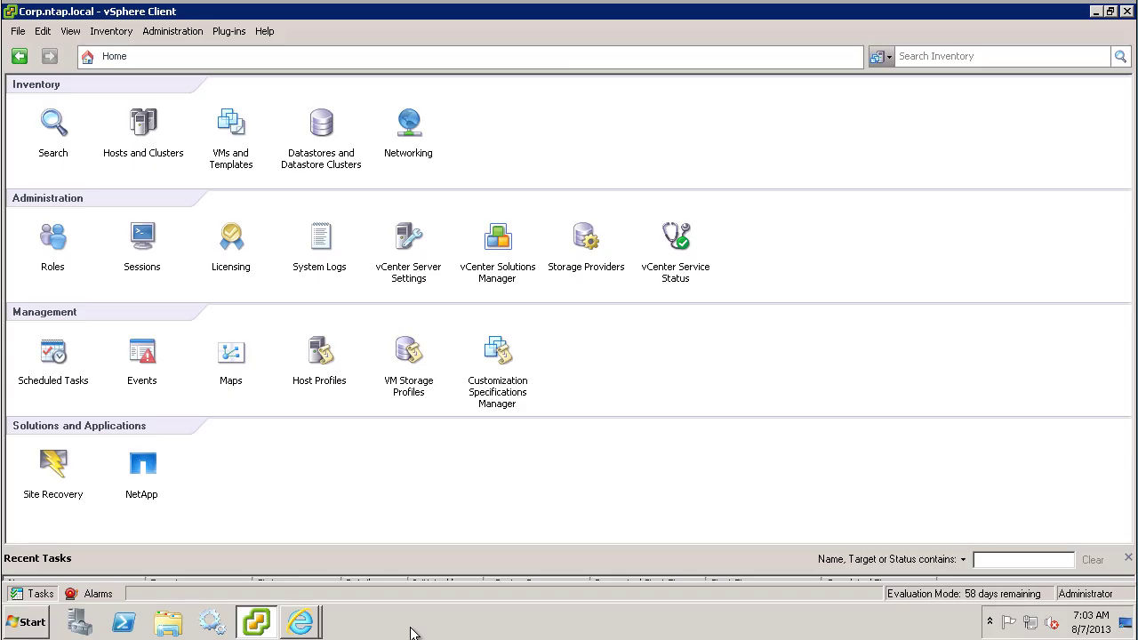
Step: In Site Recovery, review the remote.ntap.local and corp.ntap.local summaries, then begin Configure Connection
{"action": "left_click", "coordinate": [55, 466]}
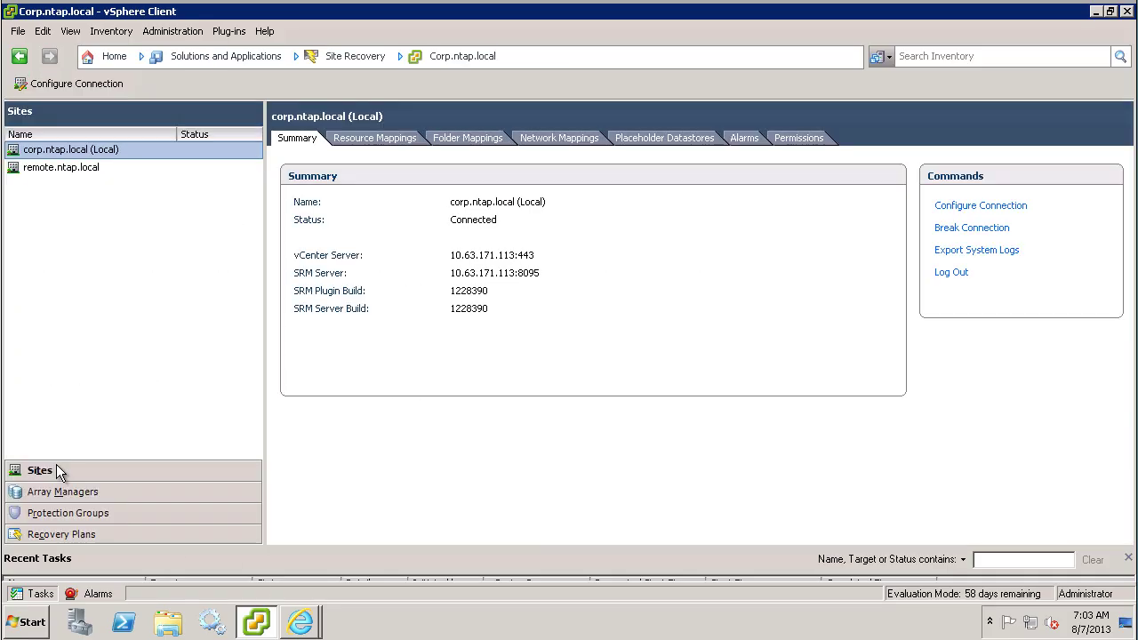
{"action": "left_click", "coordinate": [39, 169]}
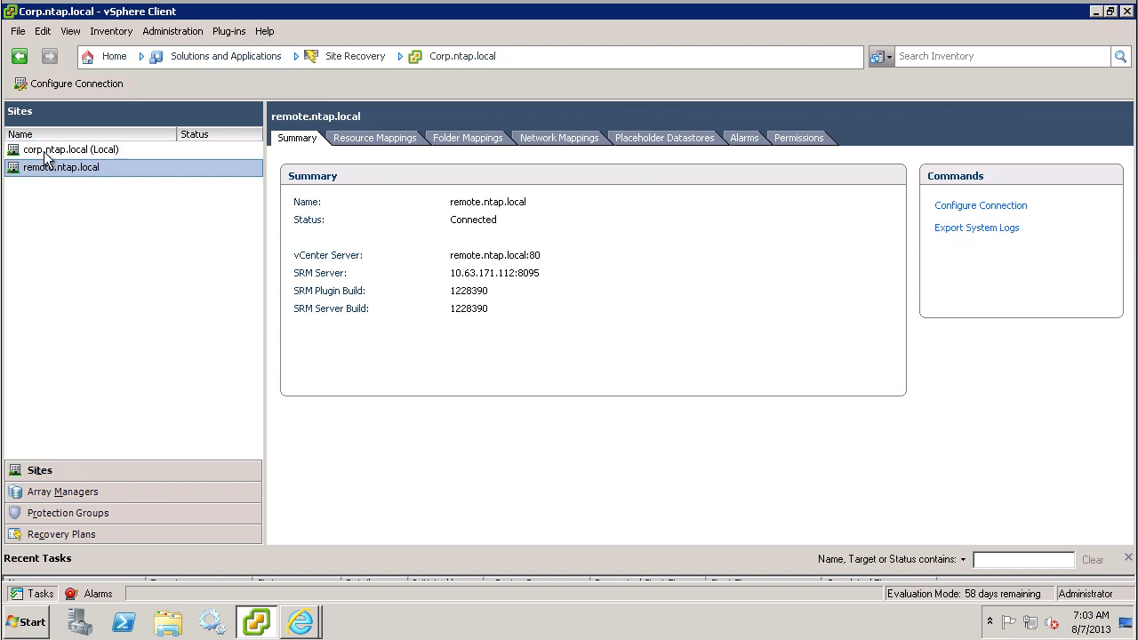
{"action": "left_click", "coordinate": [47, 153]}
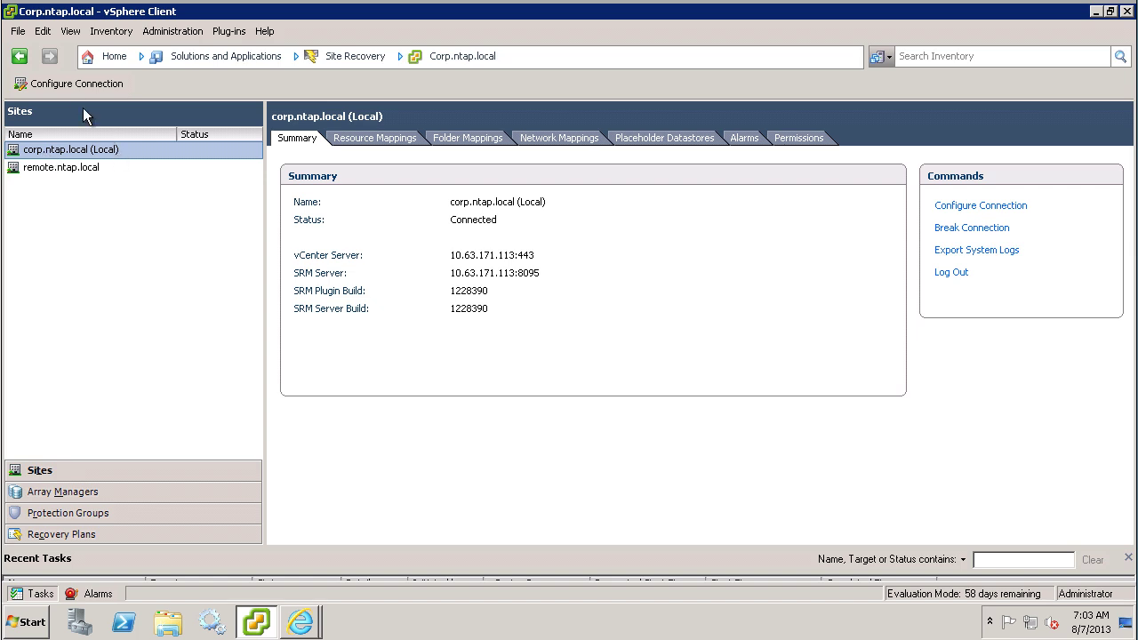
{"action": "left_click", "coordinate": [75, 82]}
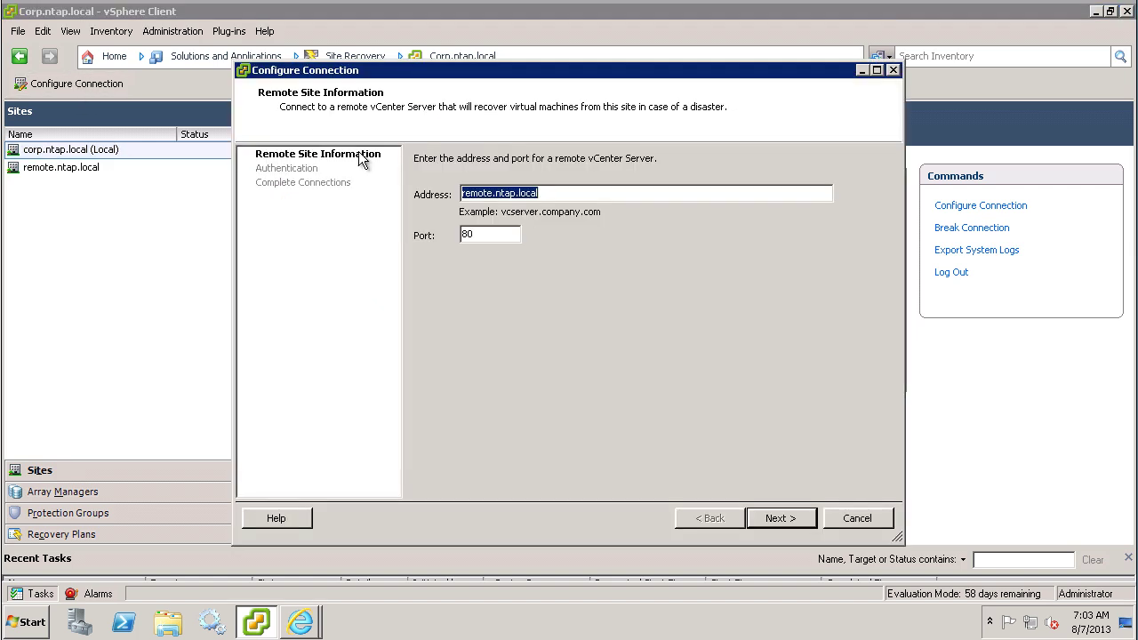
Step: Connect to remote.ntap.local on port 80 with the remote administrator user name and password
{"action": "left_click", "coordinate": [790, 518]}
{"action": "type", "text": "ad"}
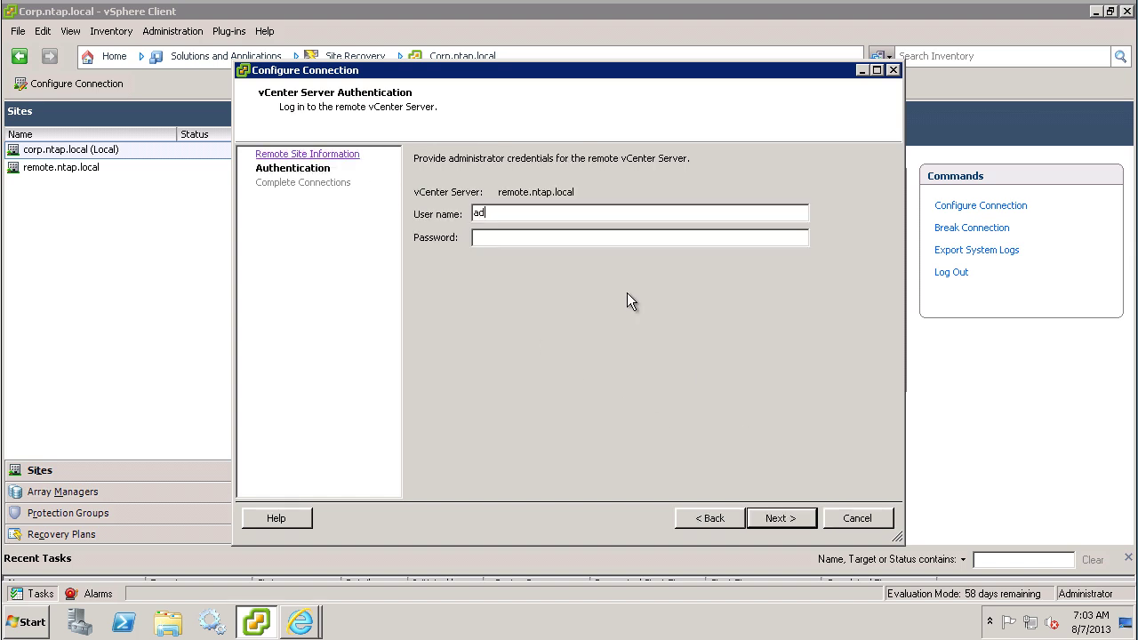
{"action": "type", "text": "ministrator**********"}
{"action": "left_click", "coordinate": [797, 519]}
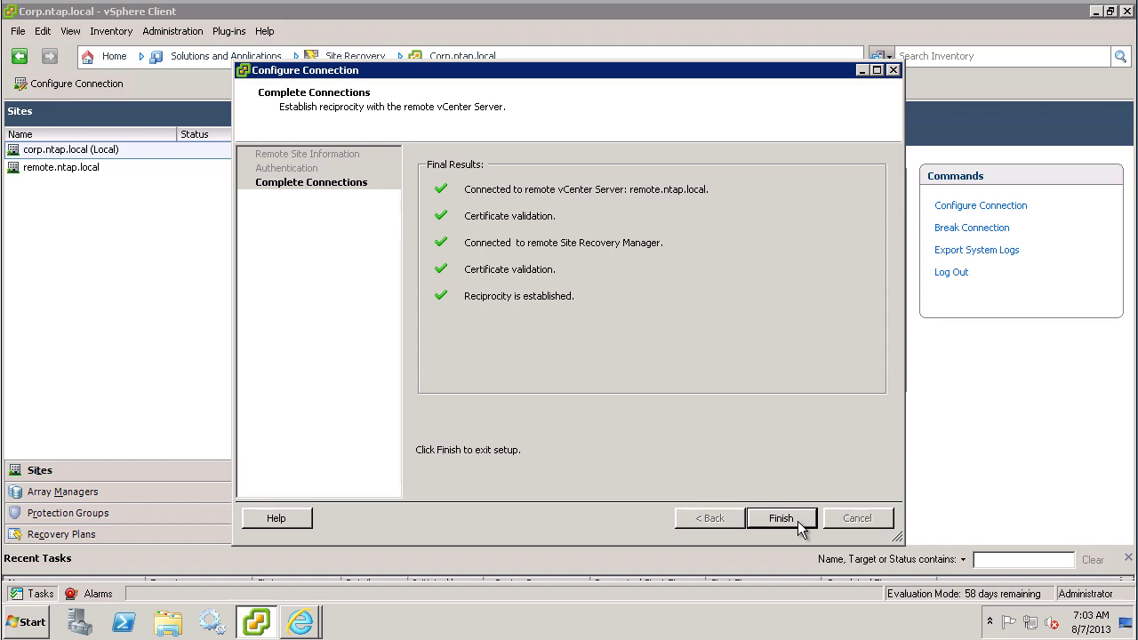
{"action": "left_click", "coordinate": [780, 518]}
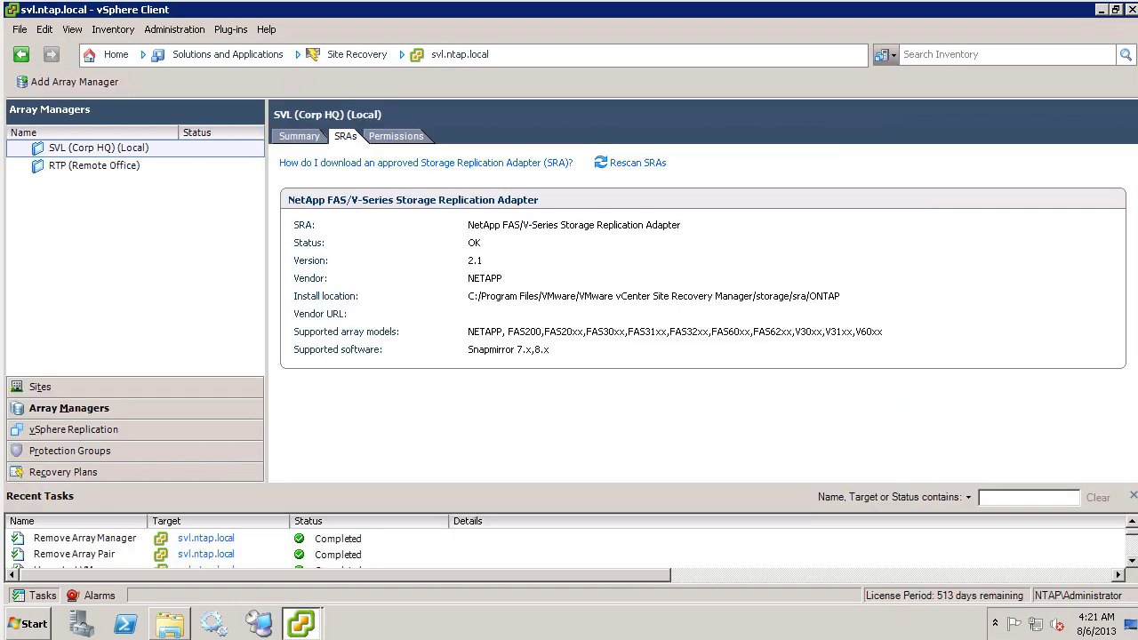
Step: Add array manager SVL-Fas01 for SVL with storage IP 192.168.0.55 and NFS address 192.168.0.56
{"action": "right_click", "coordinate": [64, 150]}
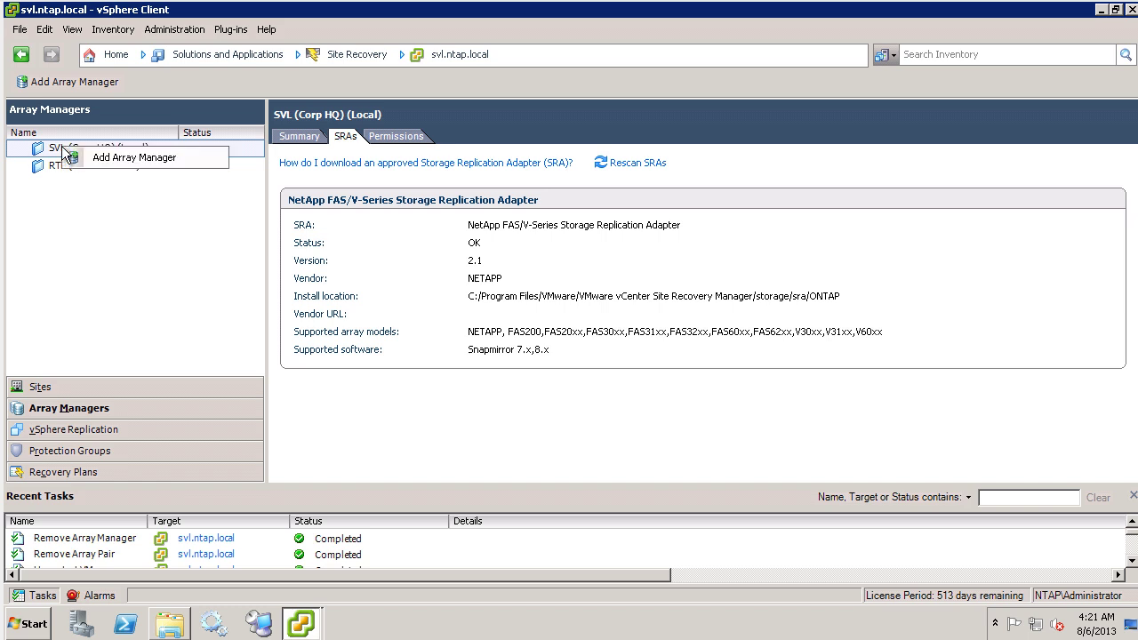
{"action": "left_click", "coordinate": [105, 155]}
{"action": "type", "text": "SVL-Fas01"}
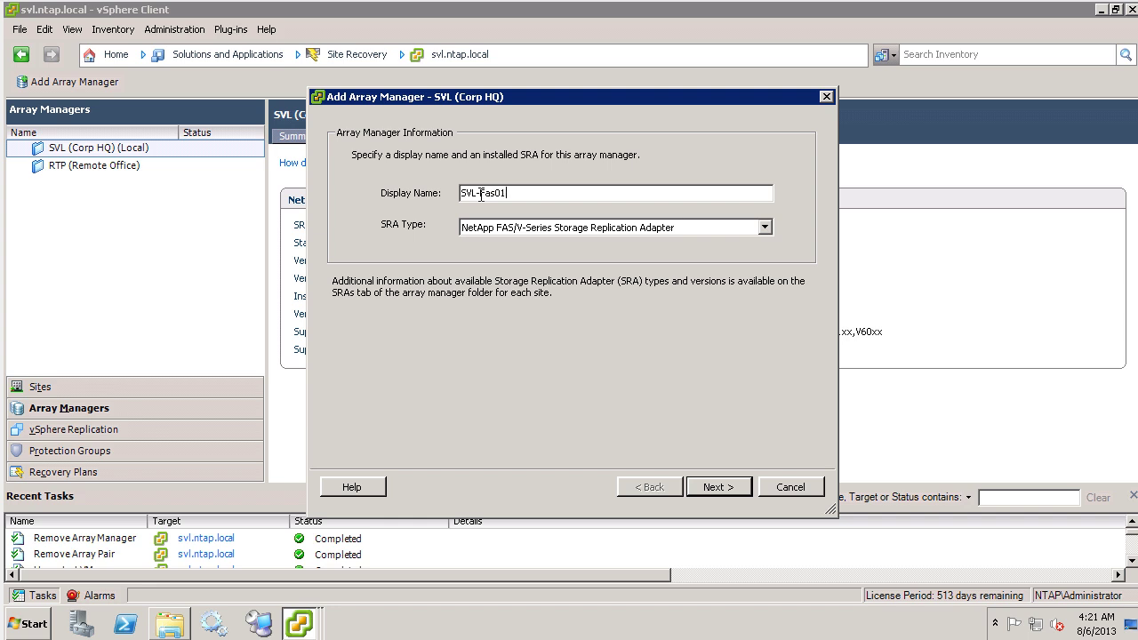
{"action": "left_click", "coordinate": [714, 487]}
{"action": "type", "text": "192.168.0.55"}
{"action": "key", "text": "Tab"}
{"action": "type", "text": "192.168.0.56"}
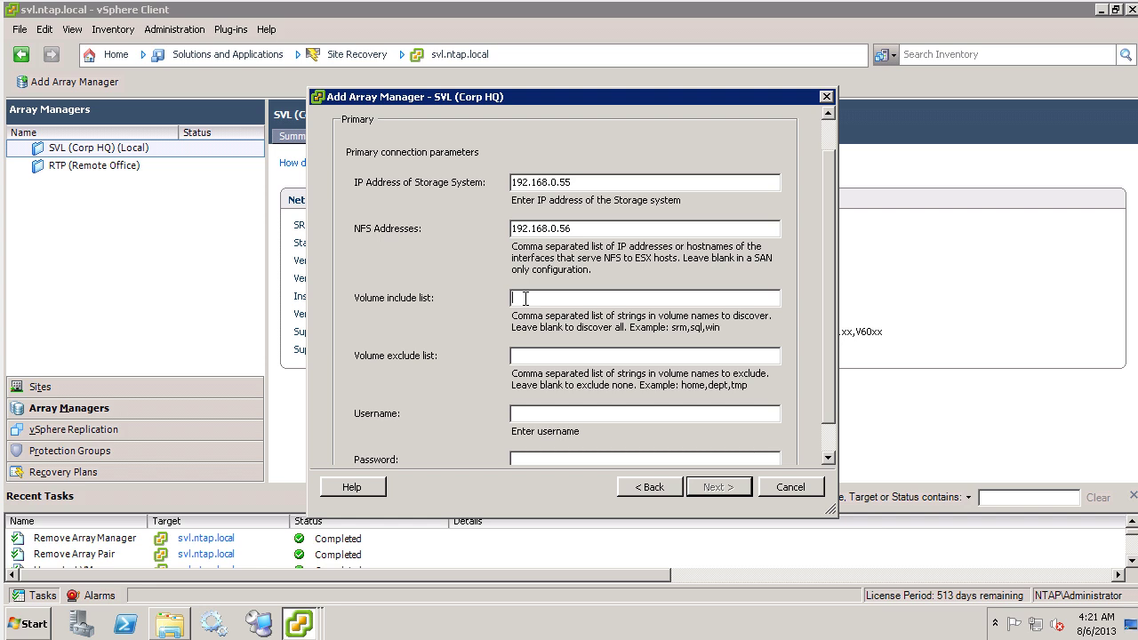
Step: Enter the root user and its password, and finish adding SVL-Fas01
{"action": "left_click", "coordinate": [518, 411]}
{"action": "type", "text": "root"}
{"action": "key", "text": "Tab"}
{"action": "type", "text": "**********"}
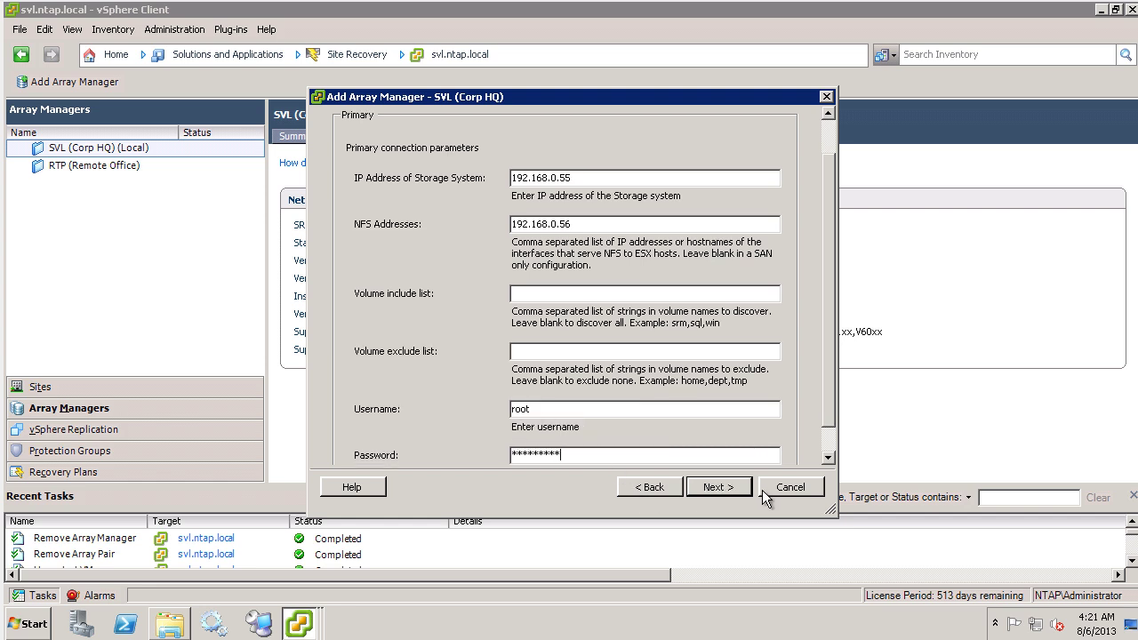
{"action": "left_click", "coordinate": [717, 487]}
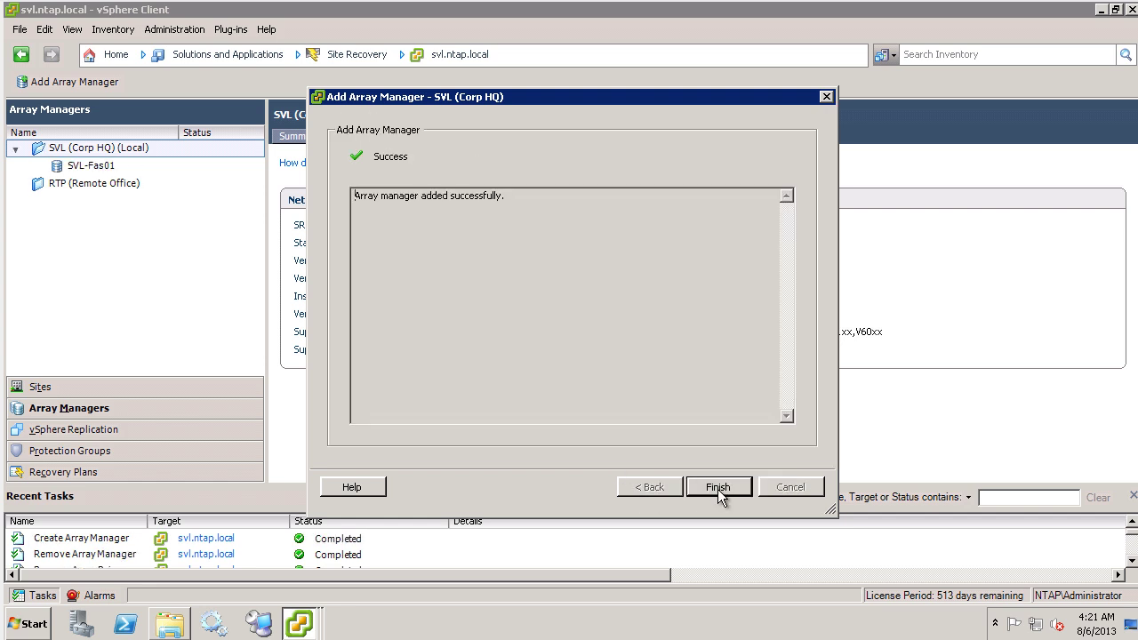
{"action": "left_click", "coordinate": [717, 487]}
Step: Start adding an array manager named RTP-Remote for the RTP (Remote Office) site
{"action": "right_click", "coordinate": [96, 185]}
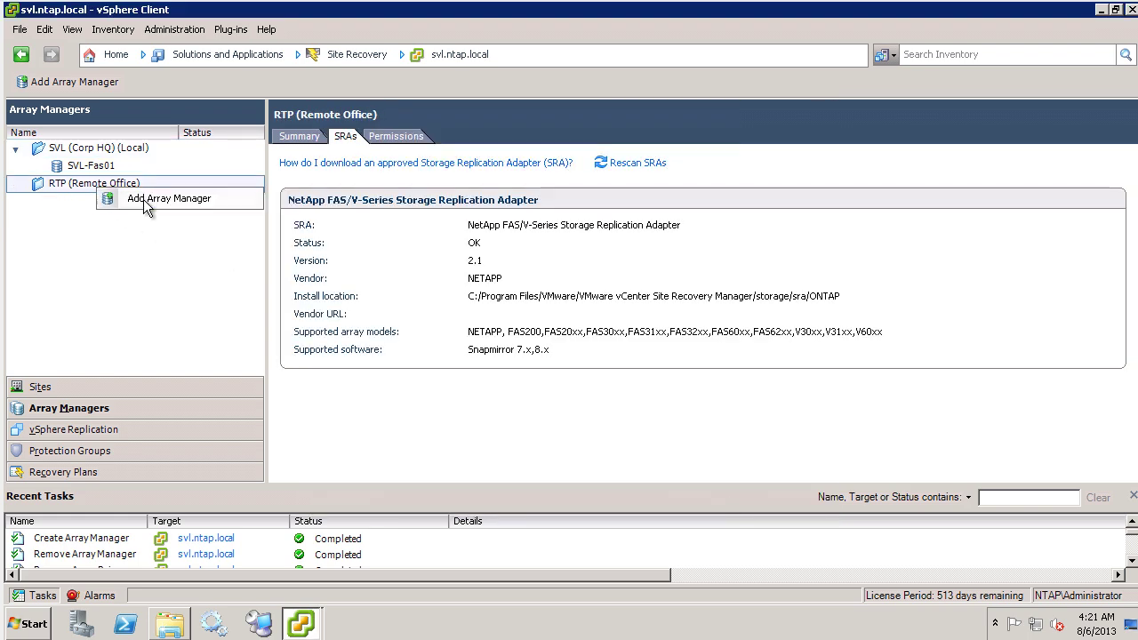
{"action": "left_click", "coordinate": [147, 201]}
{"action": "type", "text": "RTP-"}
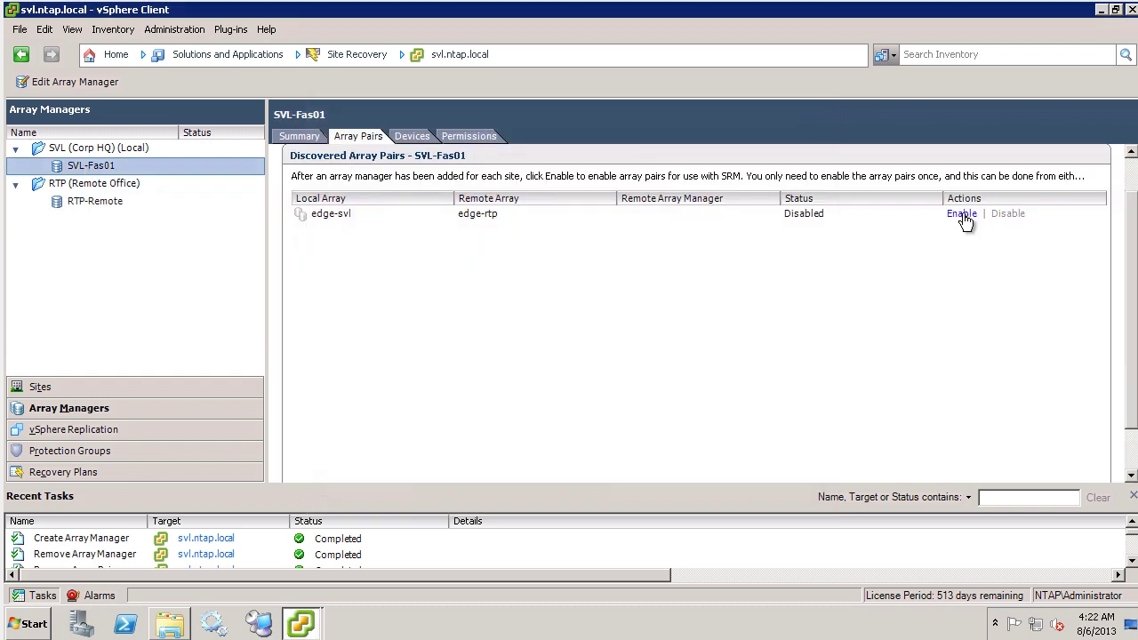
Step: Enable the edge-svl/edge-rtp pair, browse its devices, and enter excluded volumes fas01_vol01,fas01_vol02
{"action": "left_click", "coordinate": [962, 213]}
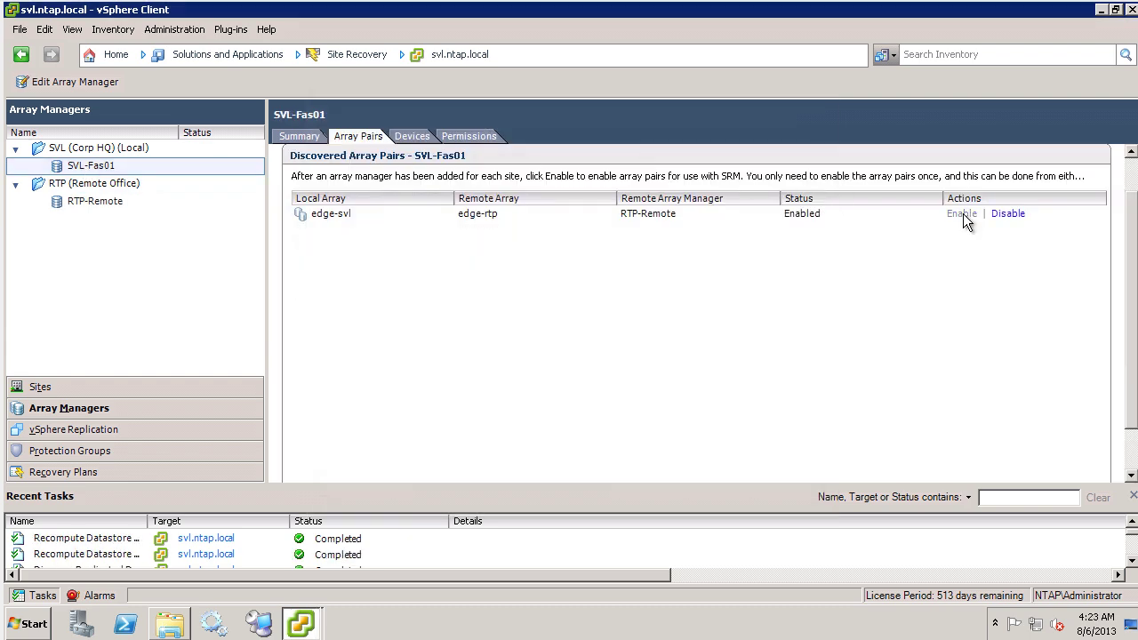
{"action": "left_click", "coordinate": [411, 135]}
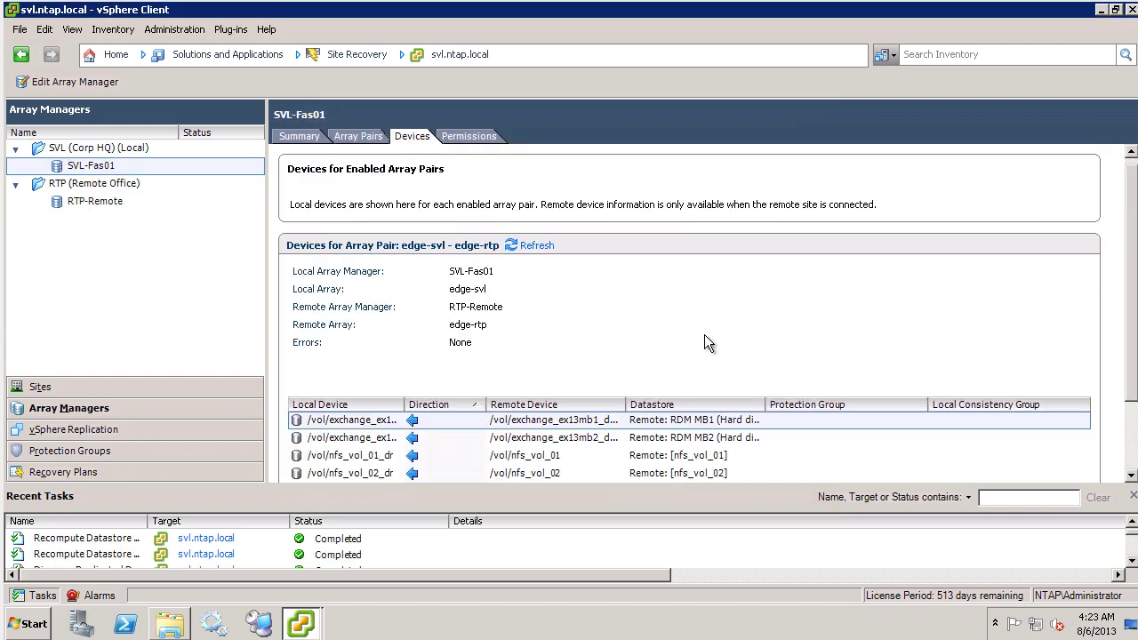
{"action": "scroll", "coordinate": [503, 433], "scroll_direction": "down", "scroll_amount": 3}
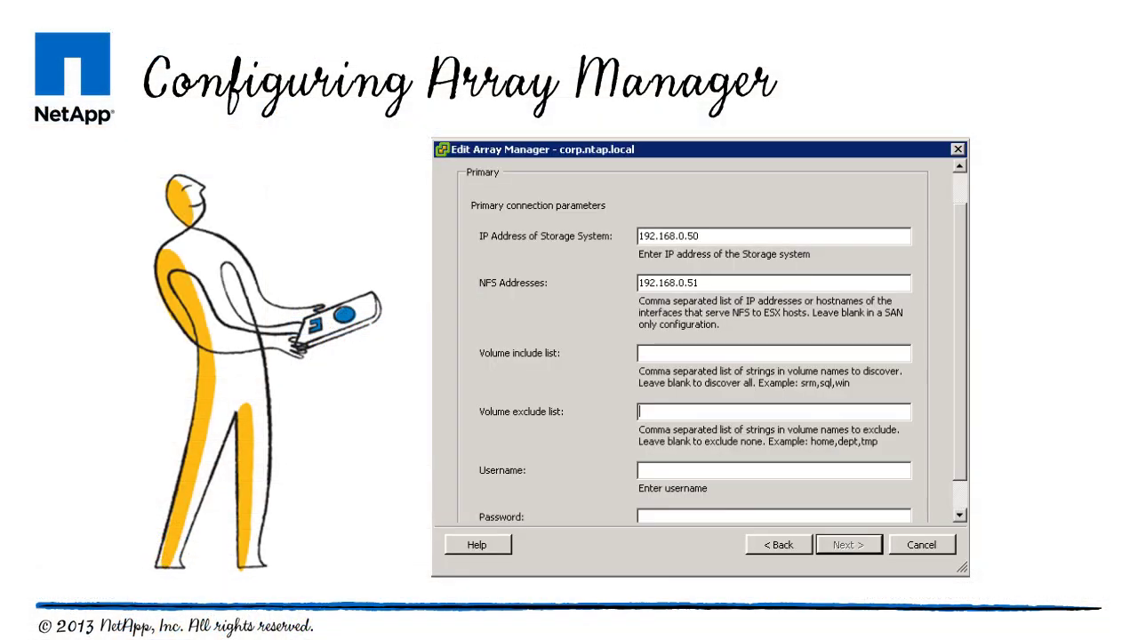
{"action": "type", "text": "fas01_vol01,fas01_vol02,fas01_"}
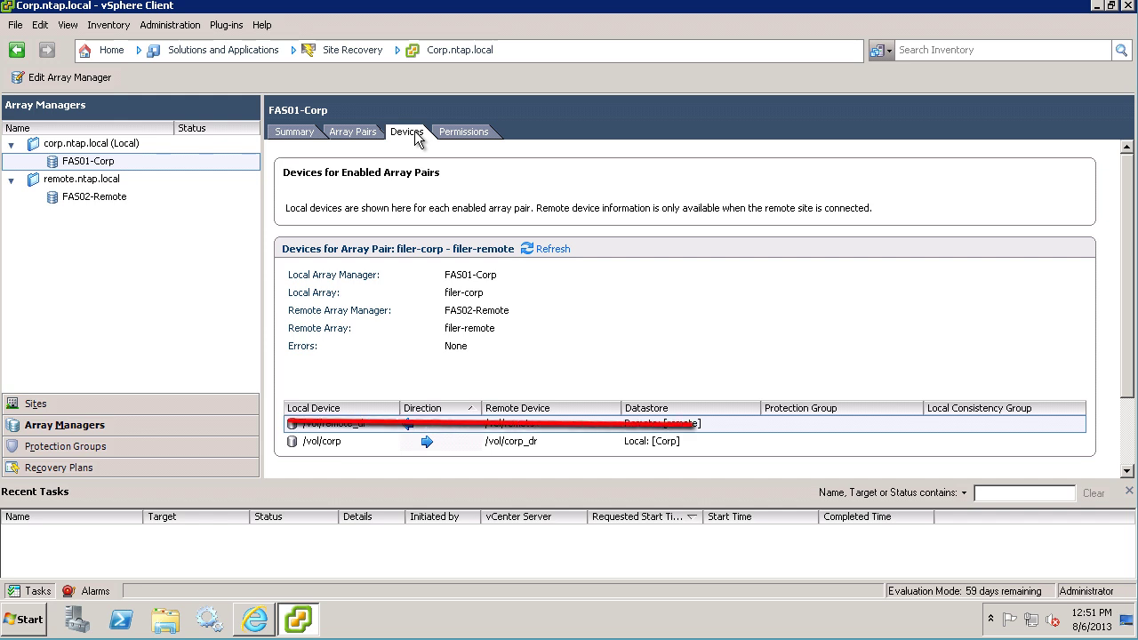
Step: Edit array manager FAS01-Corp to add remote_dr to its volume exclude list
{"action": "right_click", "coordinate": [81, 162]}
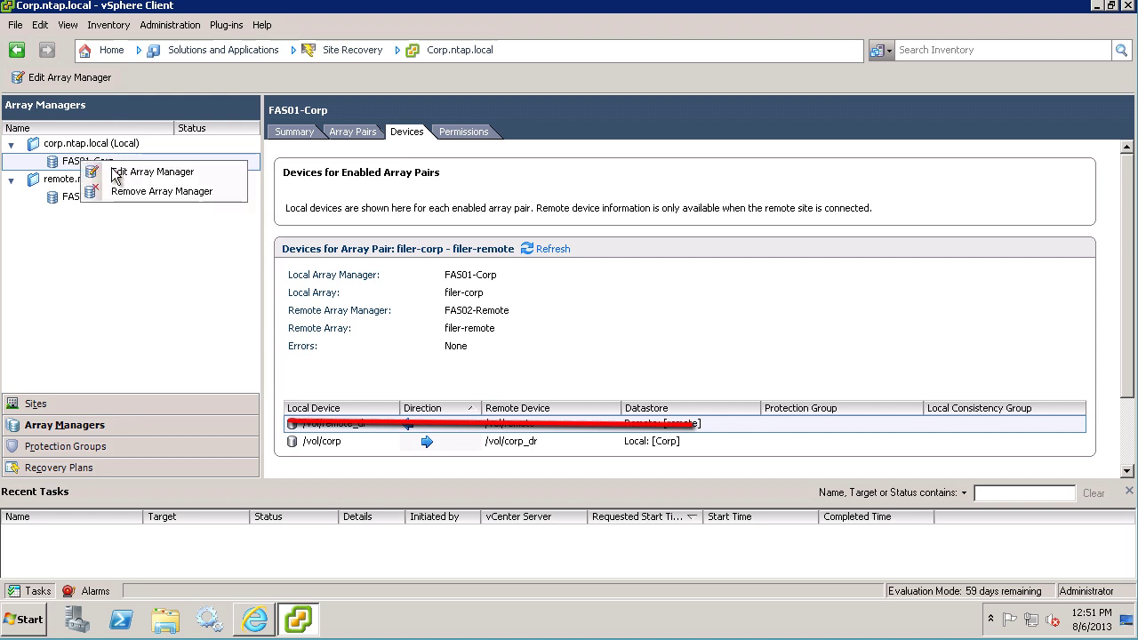
{"action": "left_click", "coordinate": [116, 173]}
{"action": "left_click", "coordinate": [720, 482]}
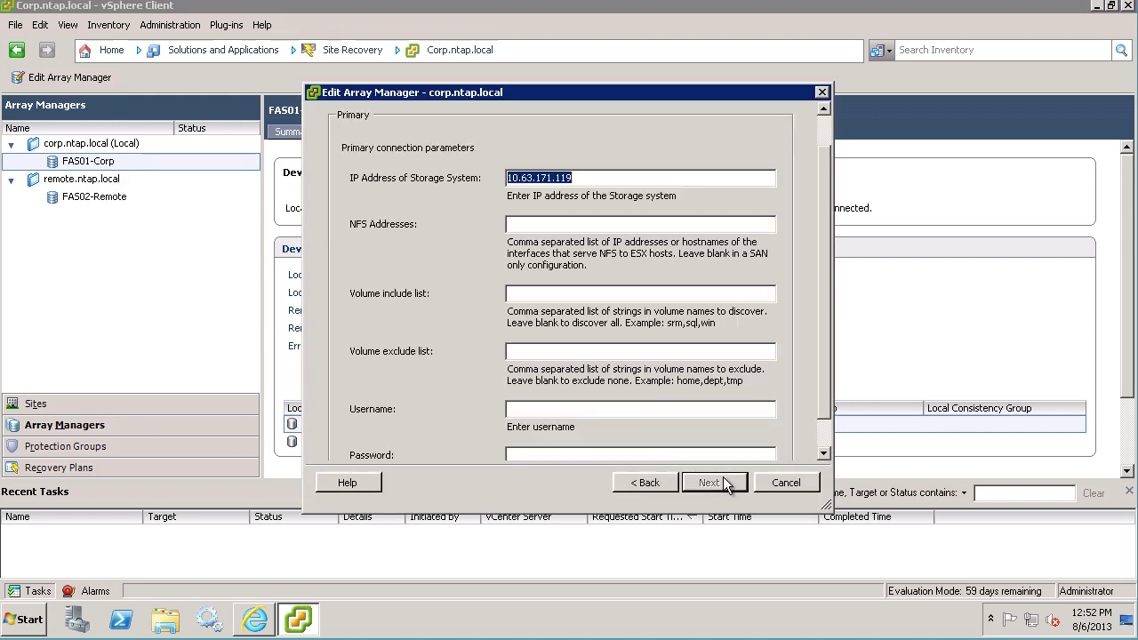
{"action": "left_click", "coordinate": [528, 352]}
{"action": "type", "text": "remote_dr"}
Step: Re-enter the root user and password to apply the change, then rediscover FAS01-Corp's devices
{"action": "left_click", "coordinate": [524, 409]}
{"action": "type", "text": "root"}
{"action": "key", "text": "Tab"}
{"action": "type", "text": "Netapp1!"}
{"action": "key", "text": "Return"}
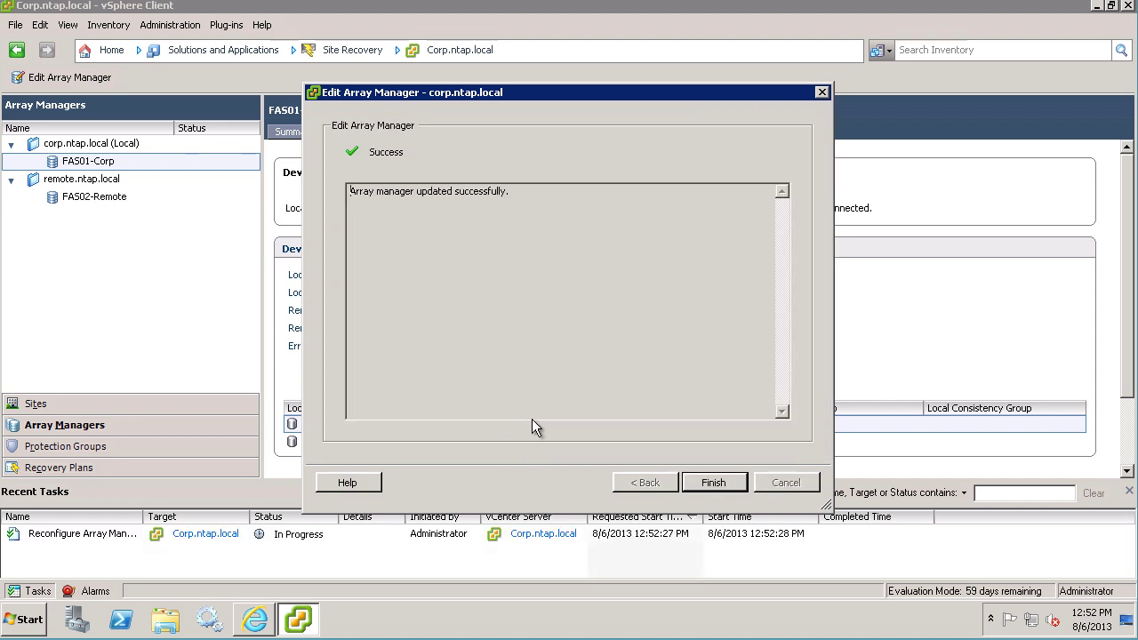
{"action": "left_click", "coordinate": [727, 484]}
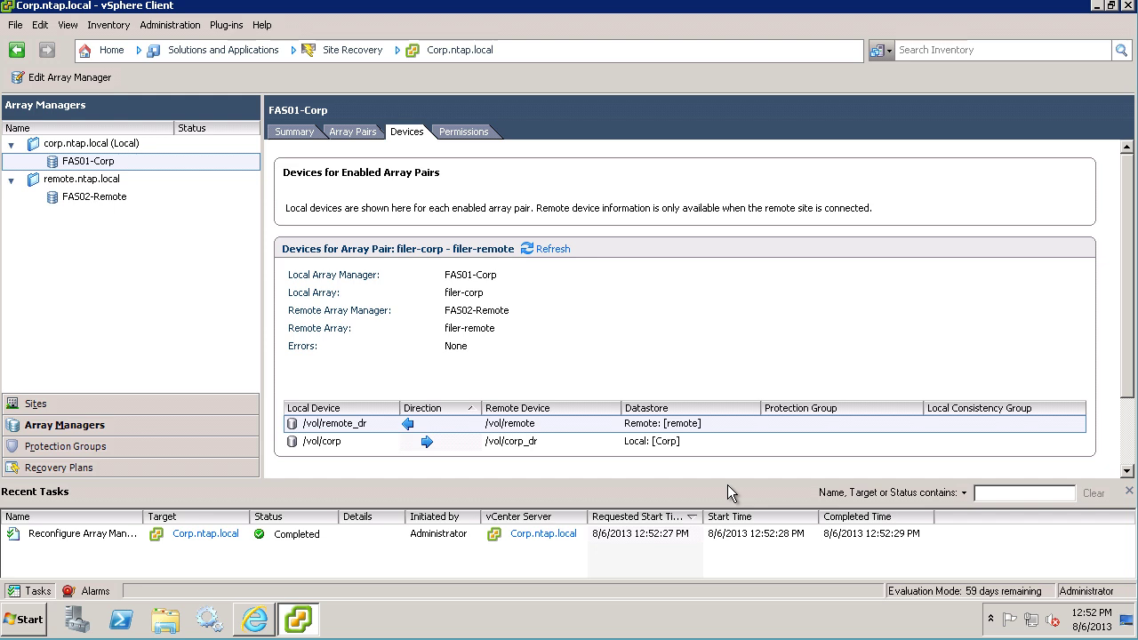
{"action": "left_click", "coordinate": [551, 249]}
{"action": "left_click", "coordinate": [630, 362]}
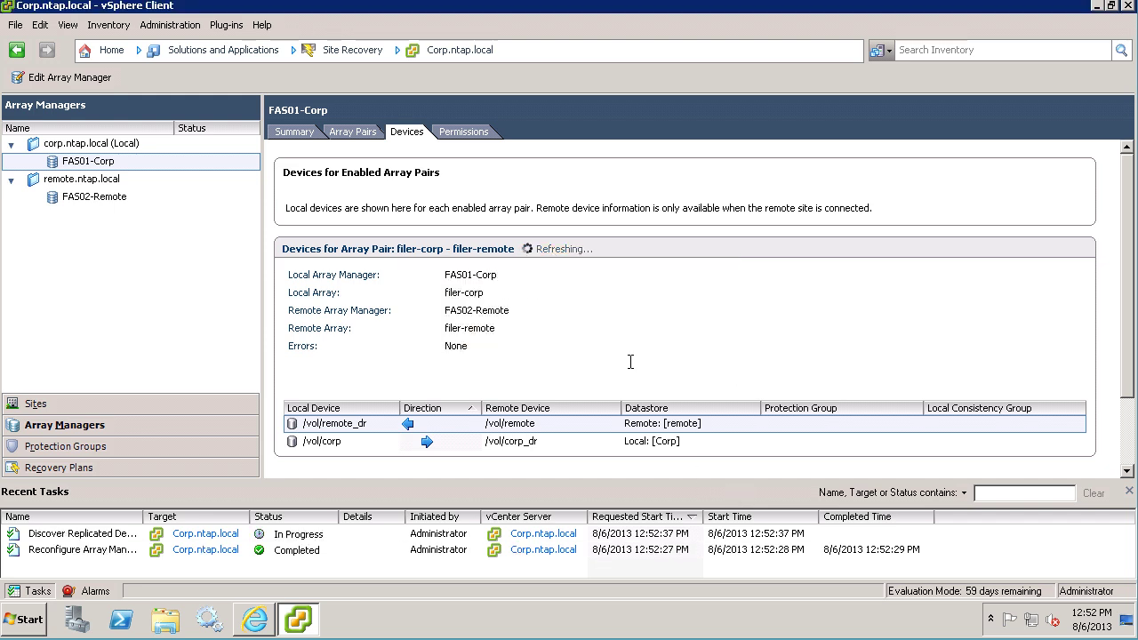